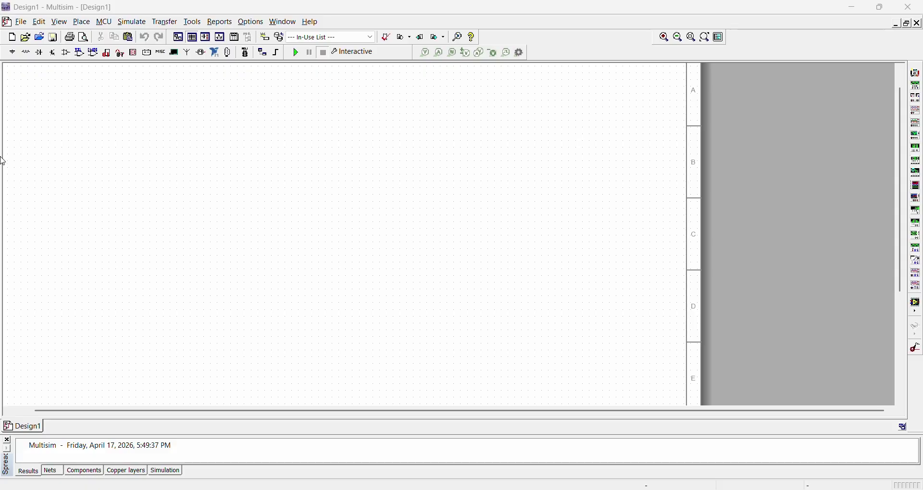
- Place an AC_VOLTAGE source from the SIGNAL_VOLTAGE_SOURCES family on the empty schematic
left_click(20, 53)
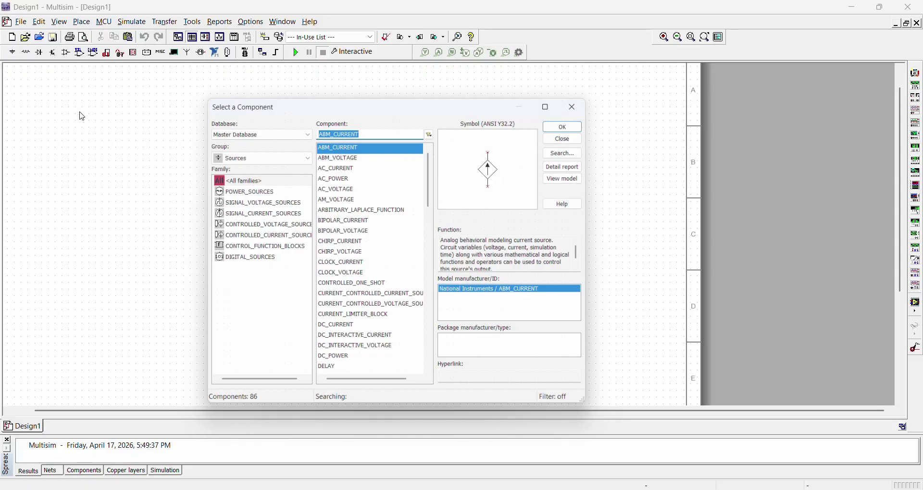
left_click(237, 201)
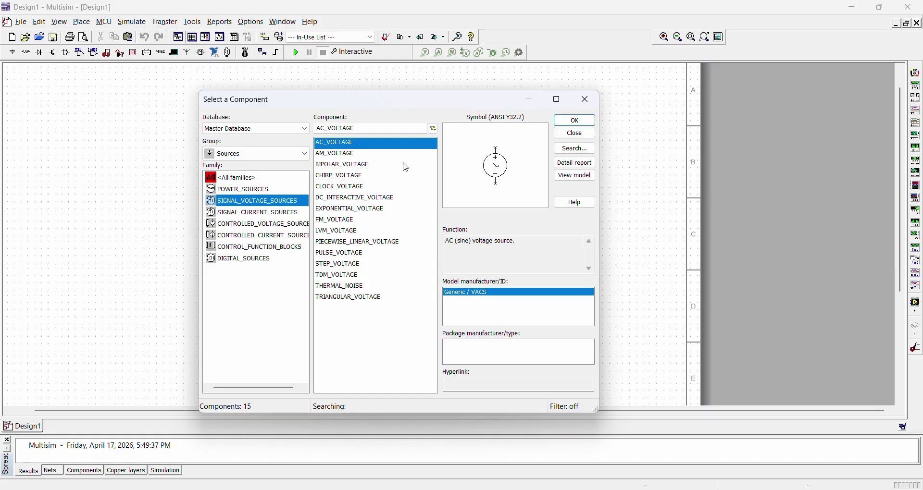
left_click(576, 120)
left_click(150, 239)
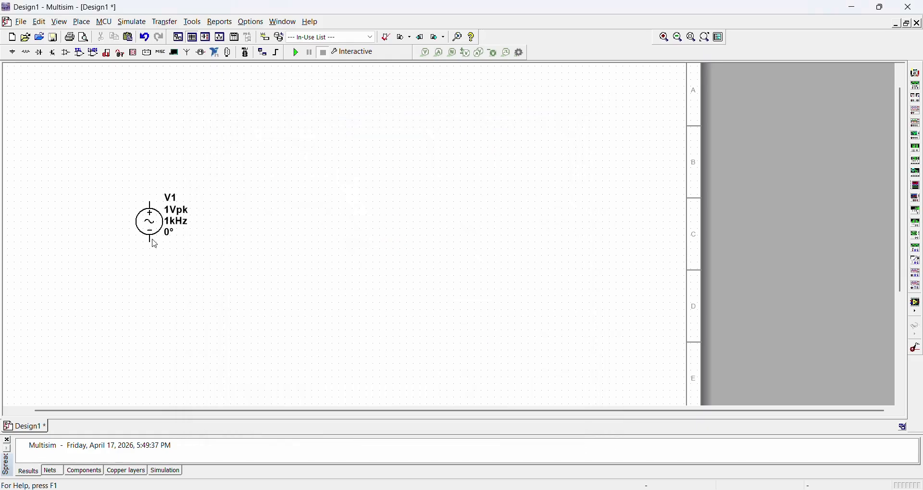
- Place a GROUND component from the POWER_SOURCES family below and beside the AC source
left_click(243, 190)
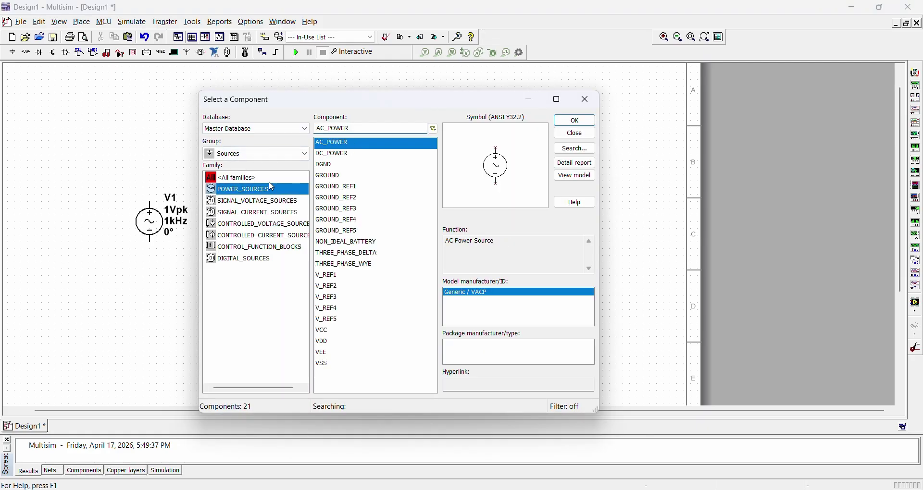
left_click(346, 156)
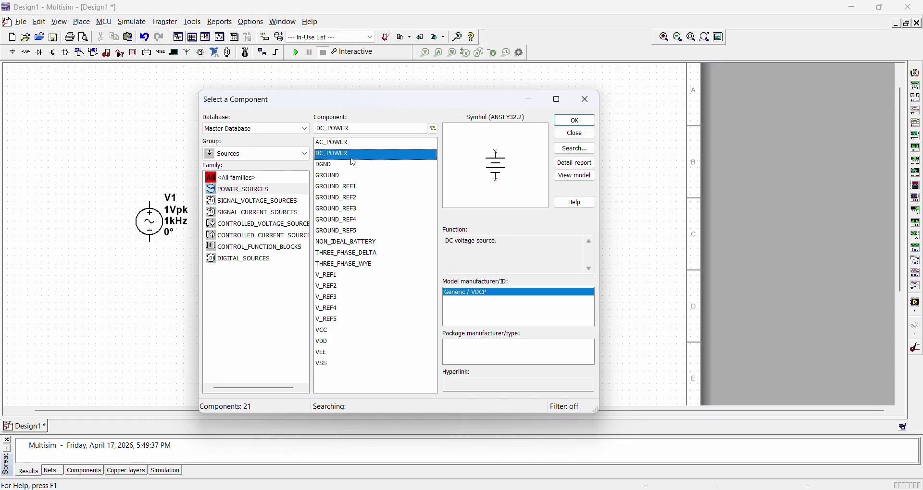
left_click(331, 176)
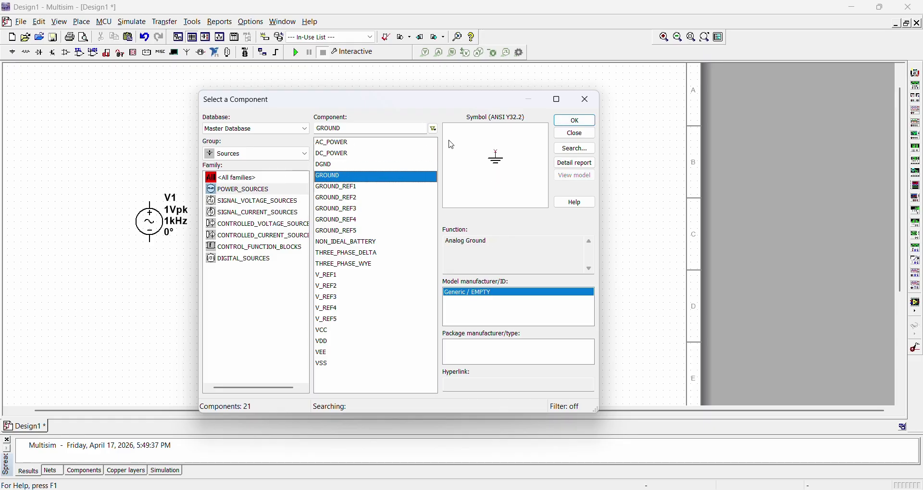
left_click(569, 121)
left_click(216, 321)
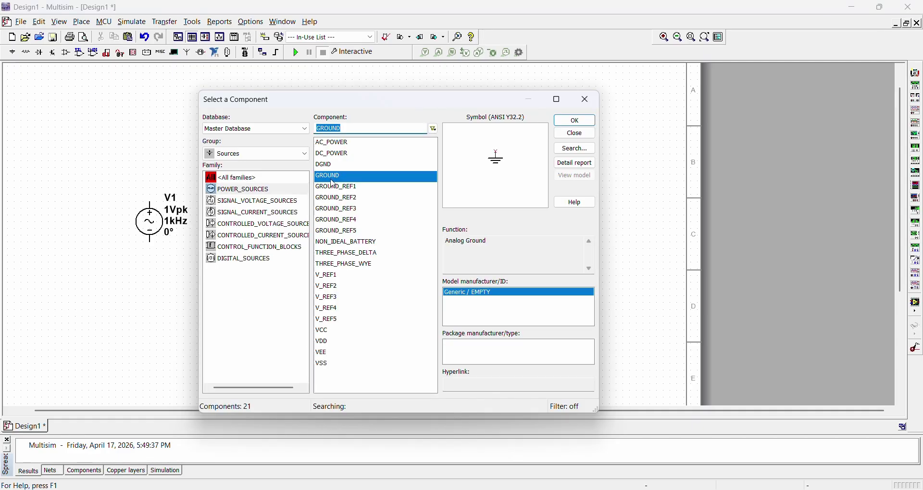
- Place a 0.1 µF capacitor from the Basic group horizontally, above and beside the AC source
left_click(26, 53)
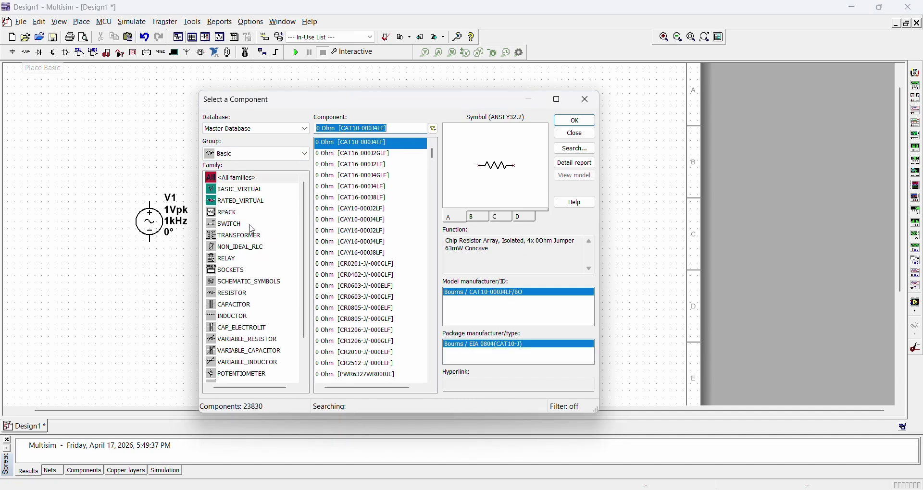
left_click(232, 305)
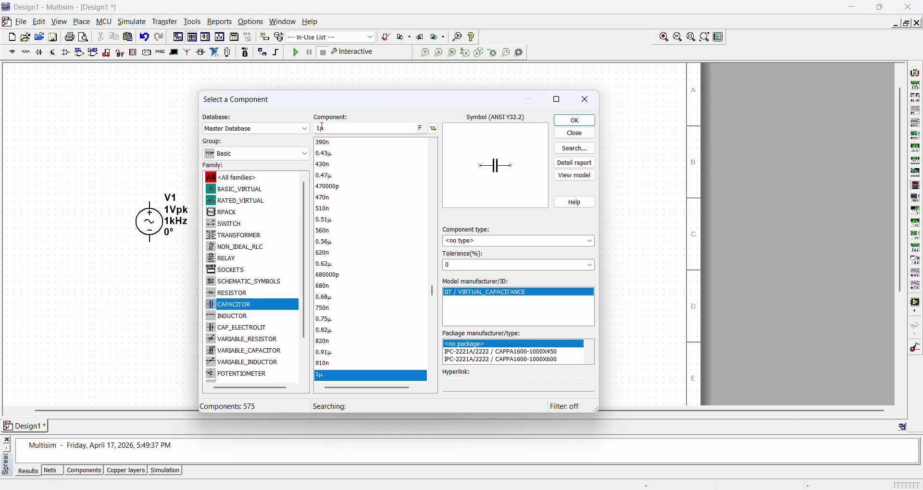
type("0.")
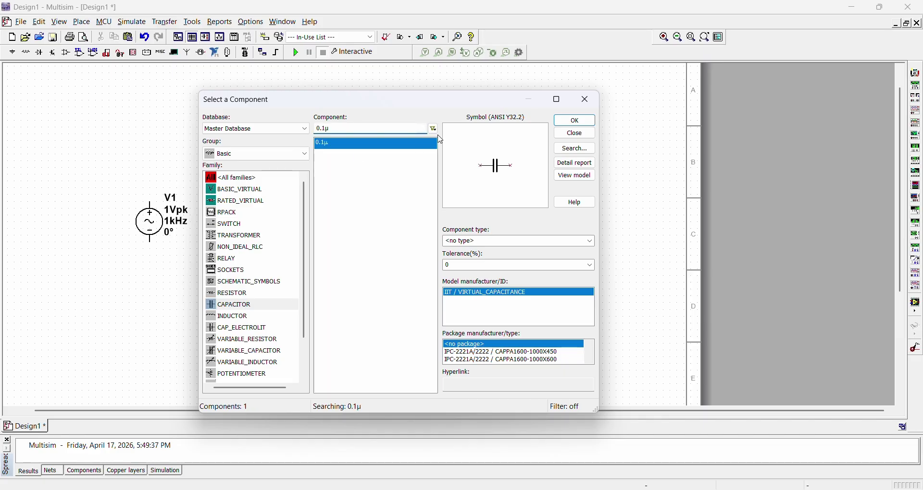
left_click(575, 120)
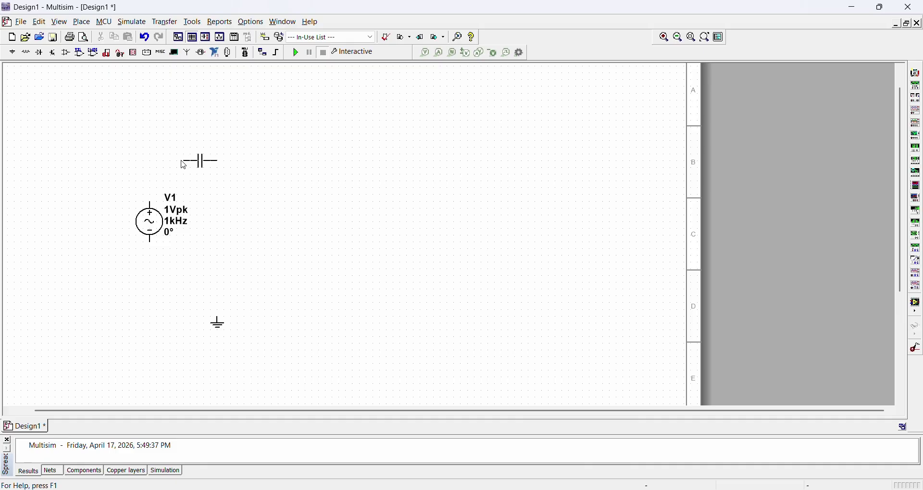
left_click(212, 159)
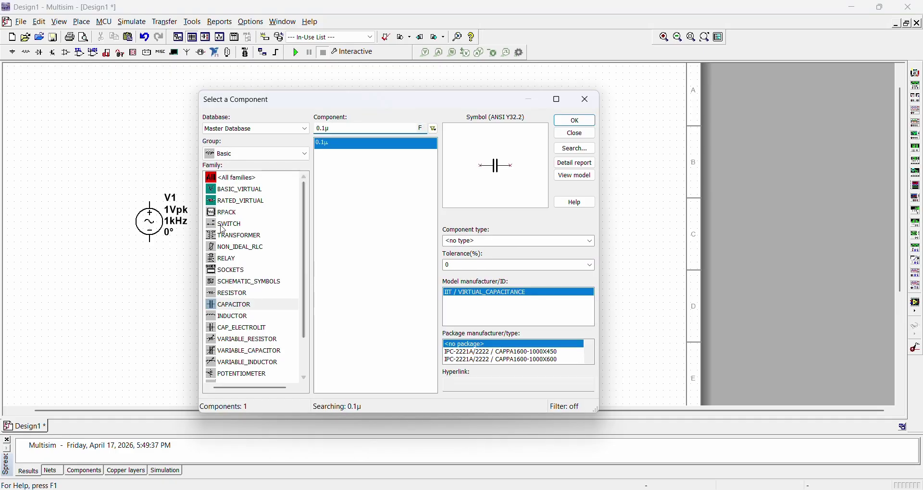
- Place a 330 µH inductor horizontally, in line with the capacitor
left_click(236, 318)
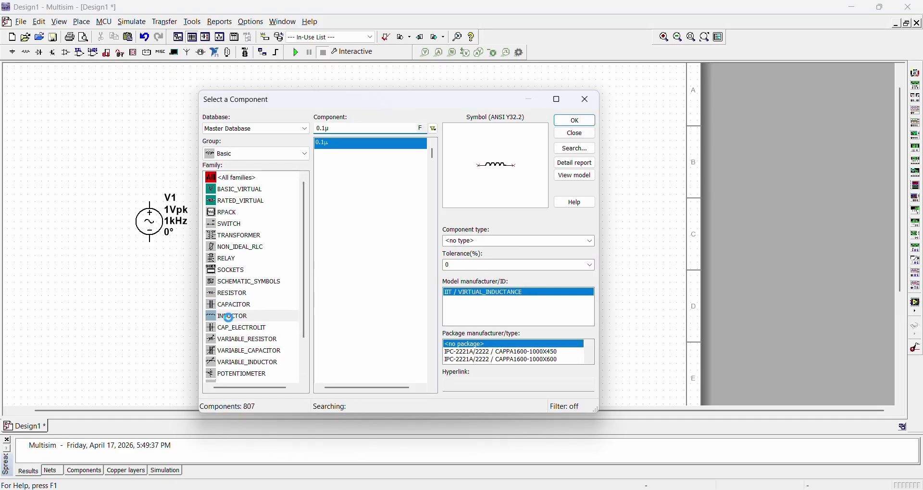
double_click(329, 129)
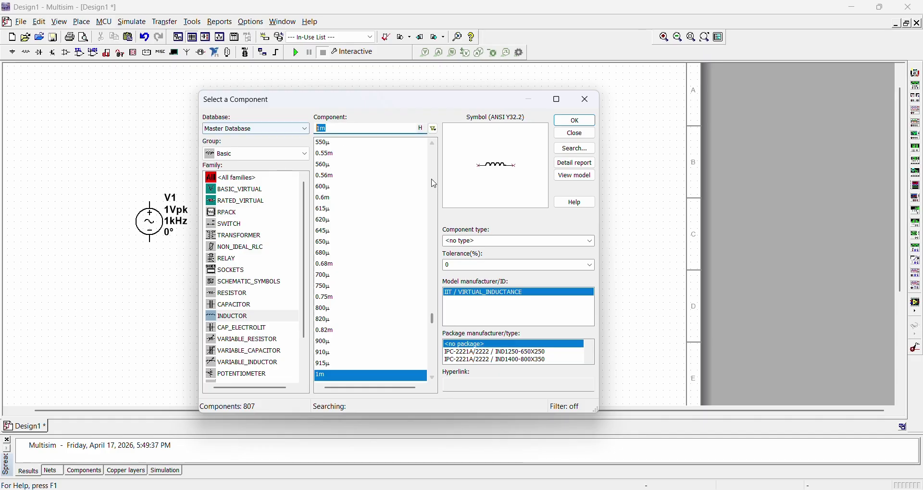
type("330")
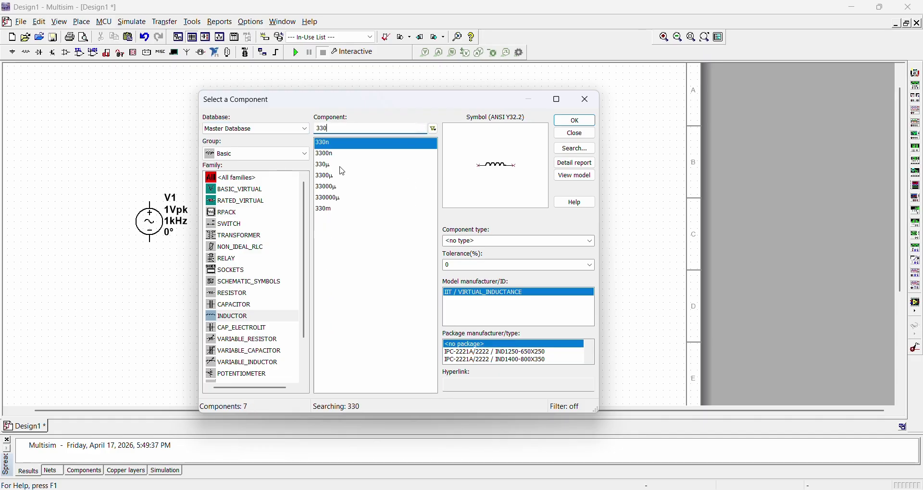
left_click(340, 166)
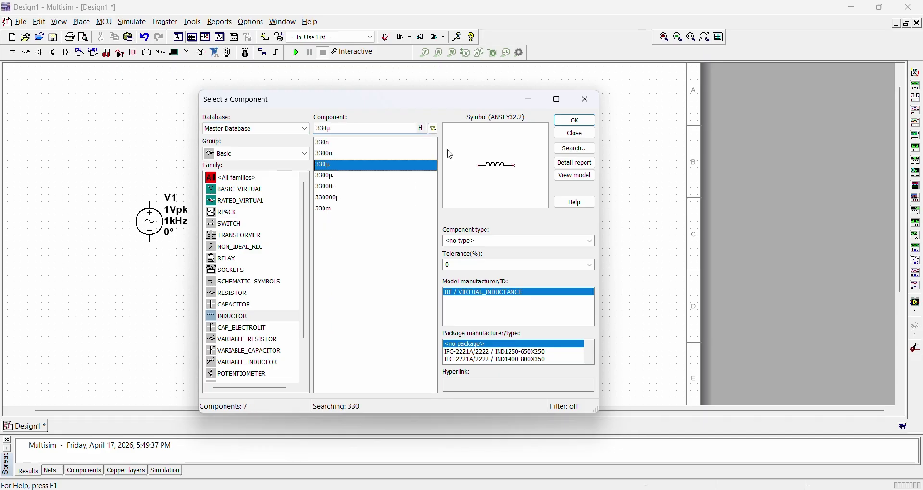
left_click(574, 121)
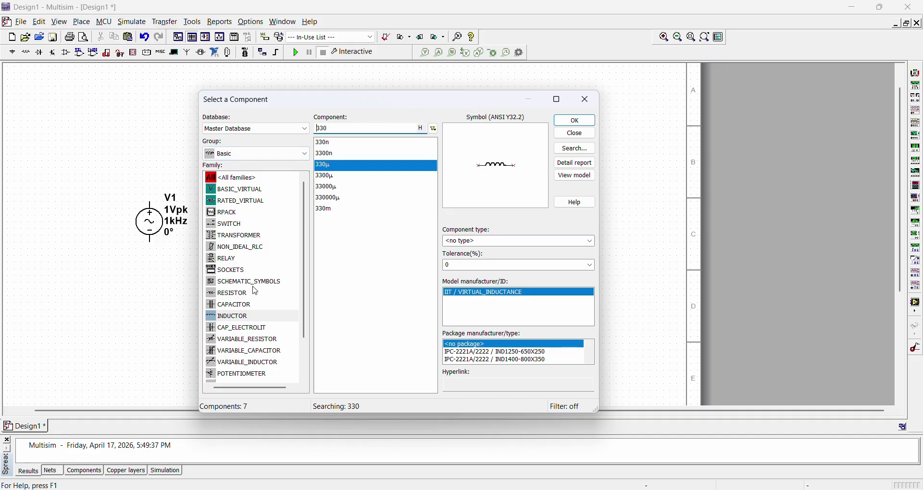
- Place a 100 Ω resistor, rotated to vertical, beyond and below the inductor, and finish adding components
left_click(233, 297)
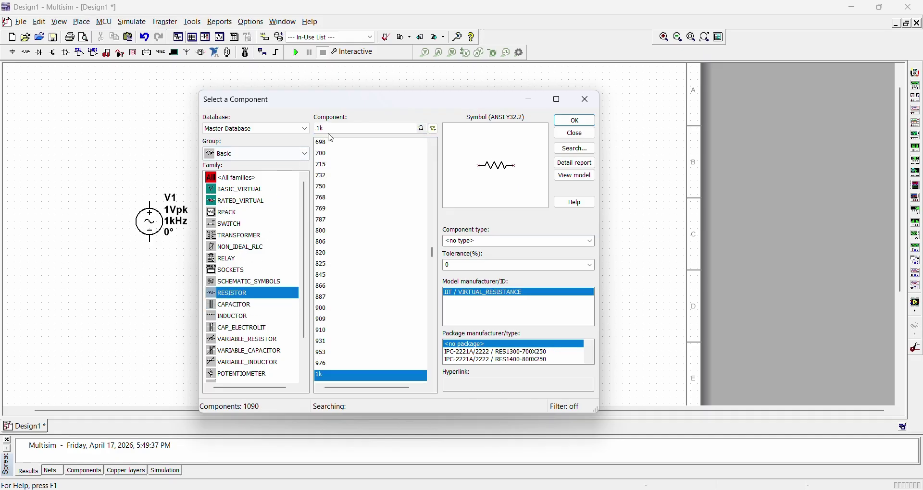
left_click_drag(342, 130, 289, 130)
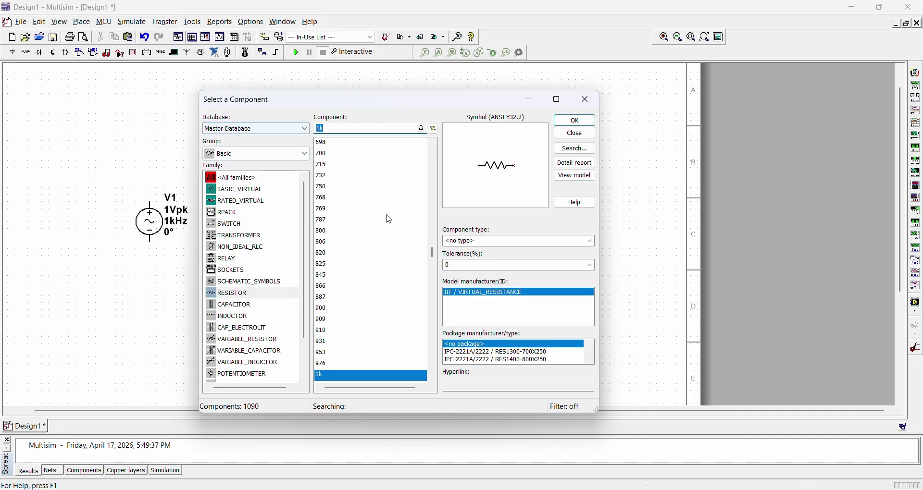
type("100")
left_click(572, 121)
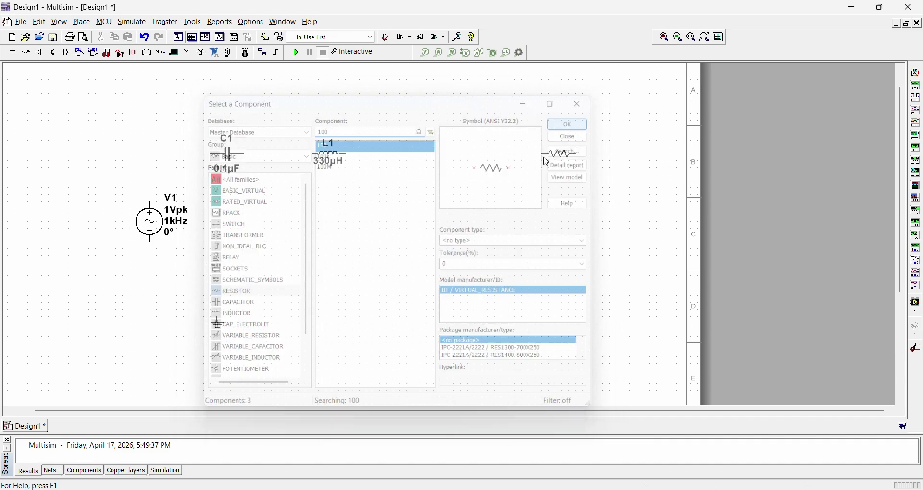
key("ctrl+r")
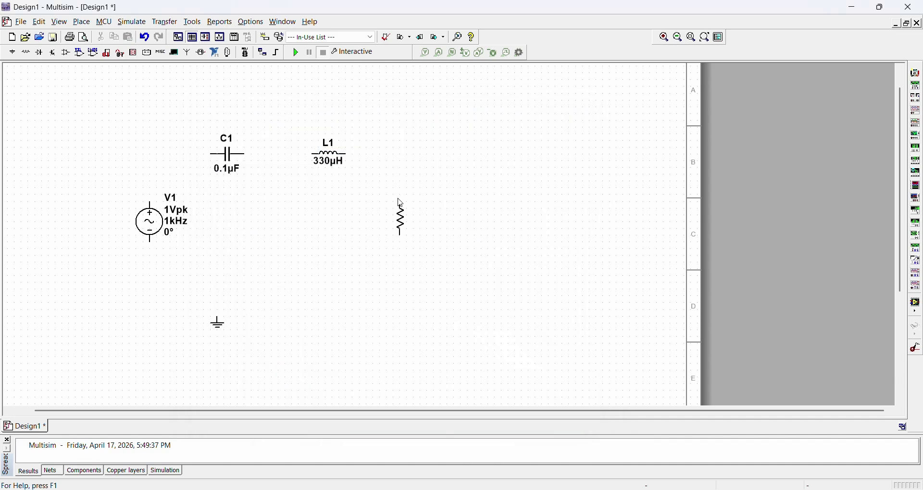
left_click(401, 202)
left_click(580, 103)
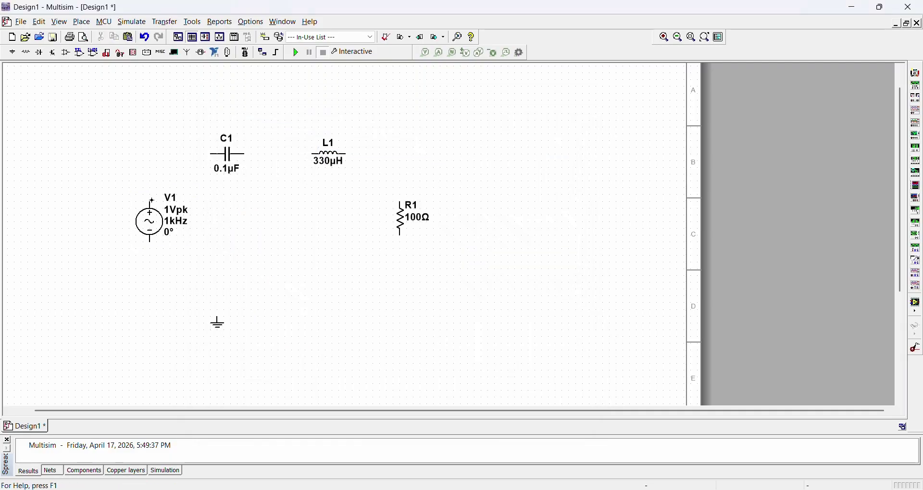
- Wire the source's positive terminal through the capacitor and the inductor in series to the resistor's upper terminal
left_click(152, 199)
left_click(210, 153)
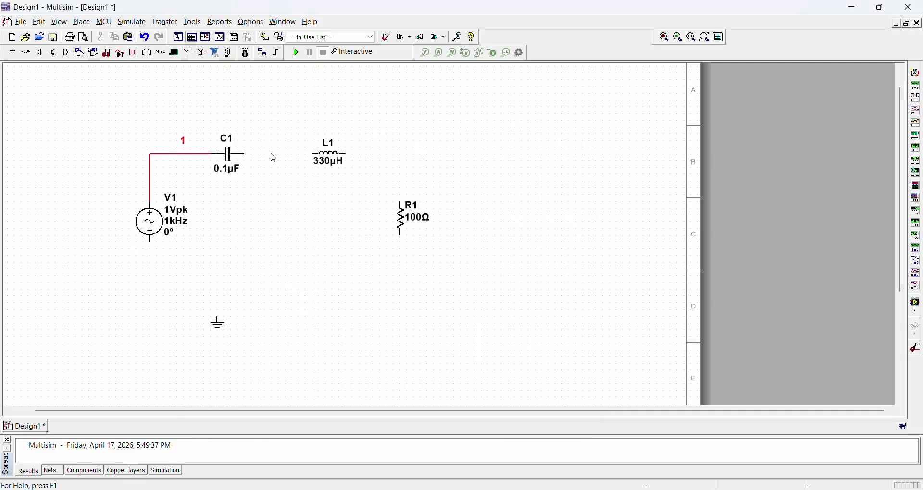
left_click(246, 154)
left_click(312, 160)
left_click(311, 154)
left_click(345, 154)
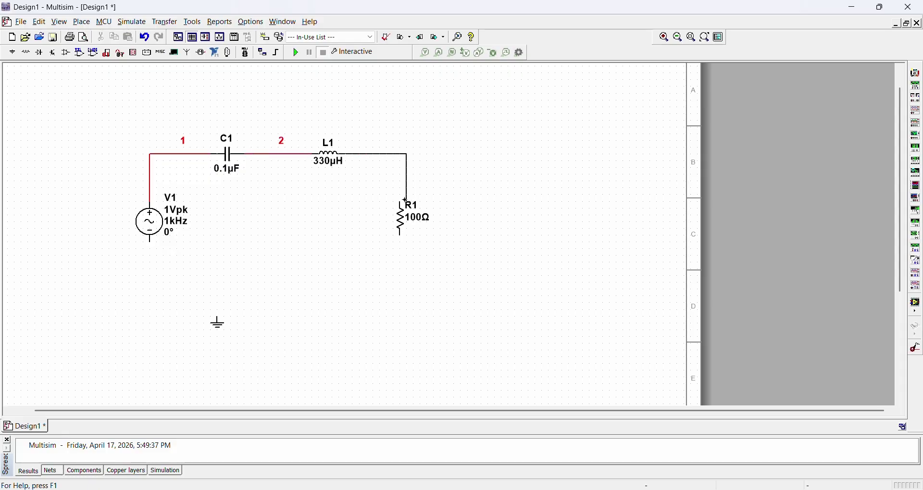
left_click(399, 201)
- Wire the resistor's lower terminal back to the source's negative terminal and attach the ground to that return wire's corner below the source
left_click(399, 235)
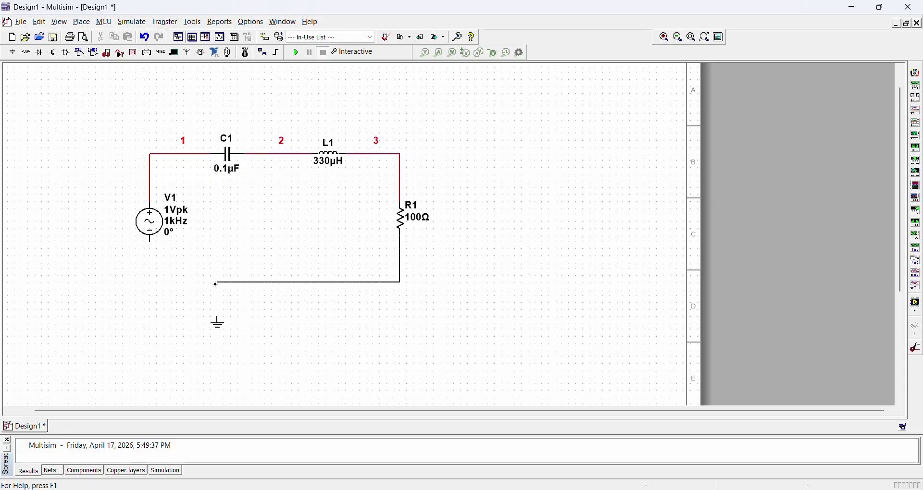
left_click(150, 242)
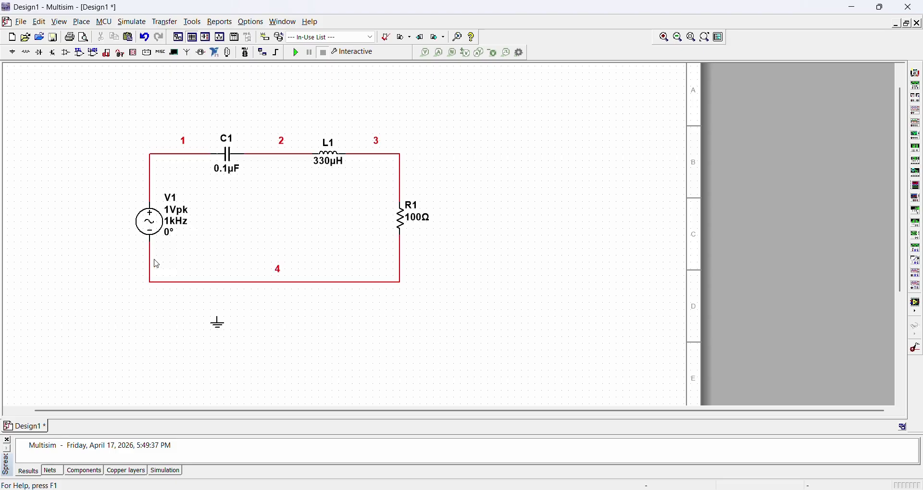
left_click_drag(223, 324, 156, 290)
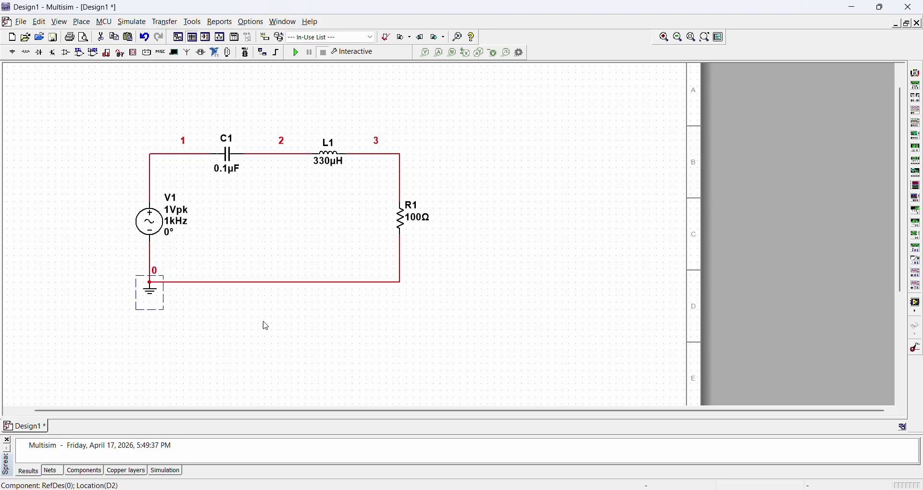
left_click(284, 324)
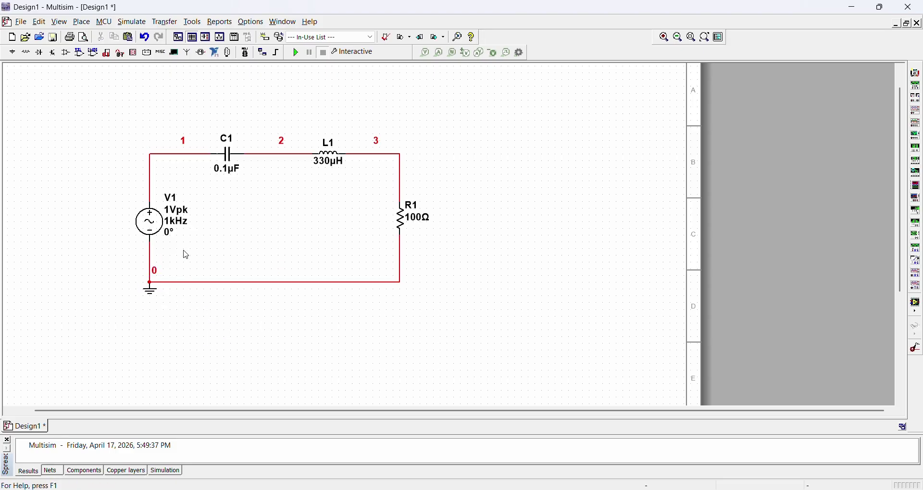
- Set the AC source V1's peak voltage to 3 V
double_click(147, 227)
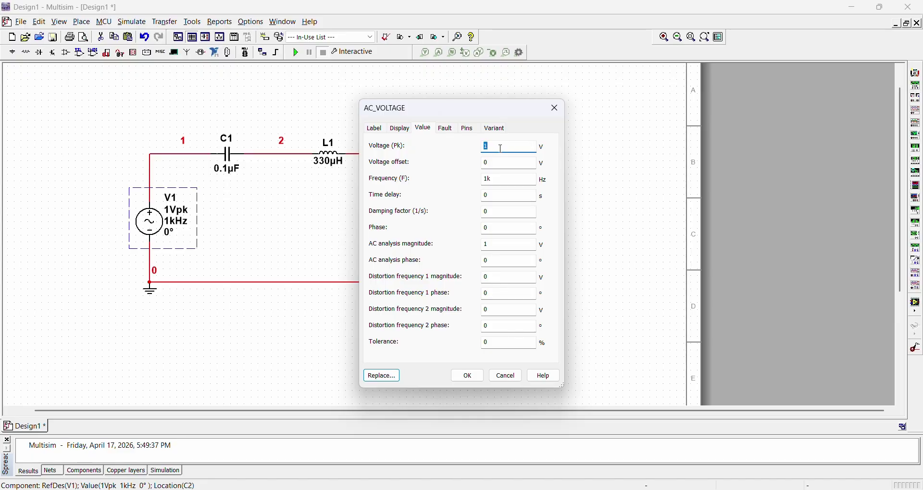
left_click(494, 182)
left_click(483, 374)
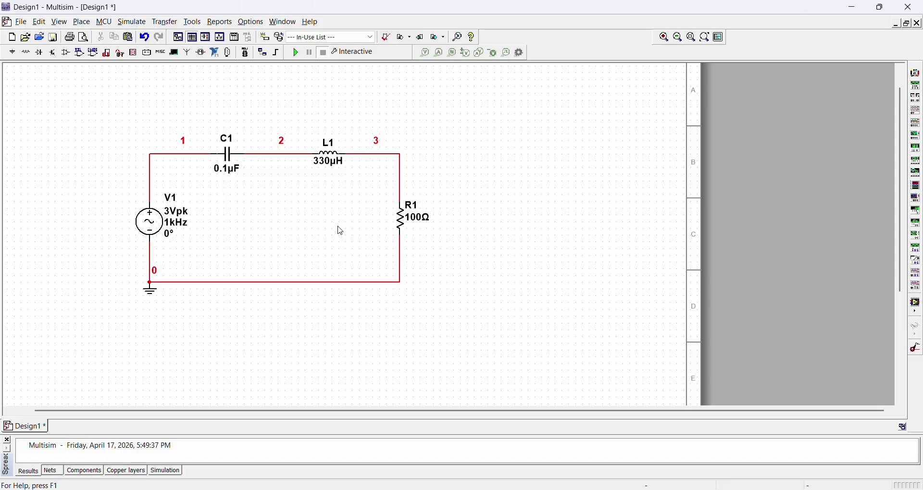
- Copy the complete series RLC circuit and paste the duplicate directly below the original
scroll(305, 221, "down", 2)
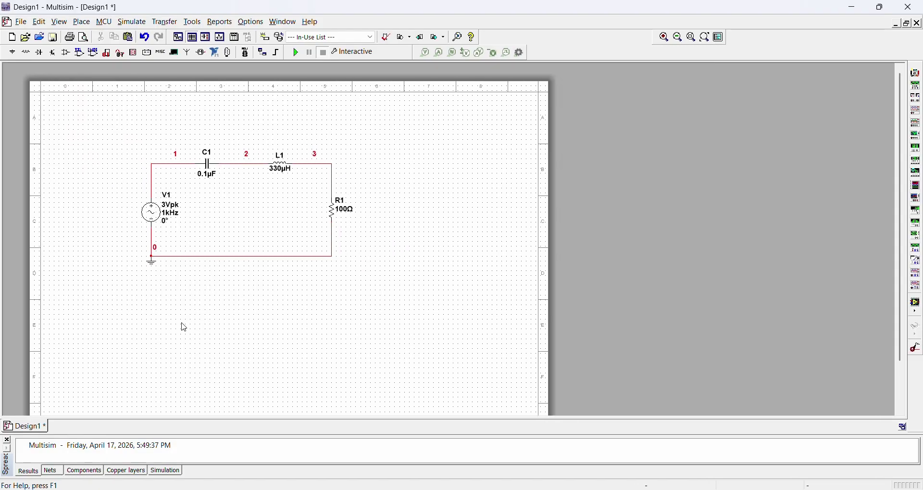
left_click_drag(389, 118, 140, 342)
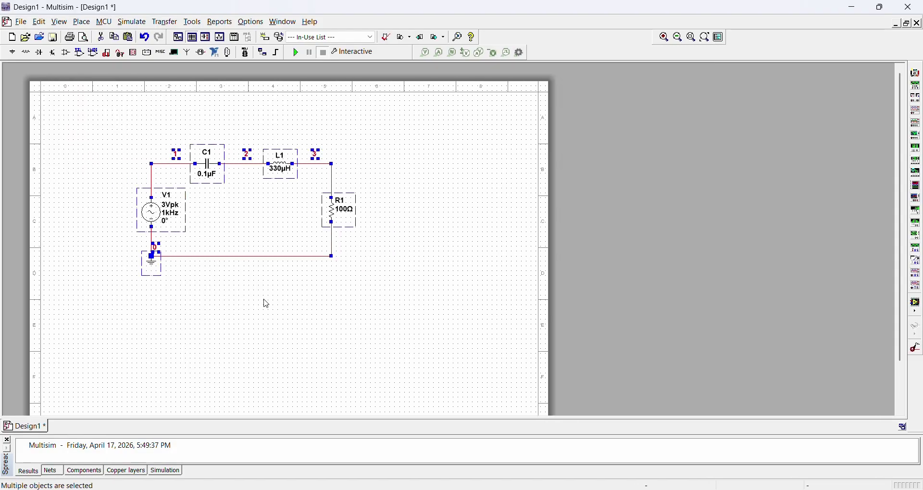
left_click(222, 310)
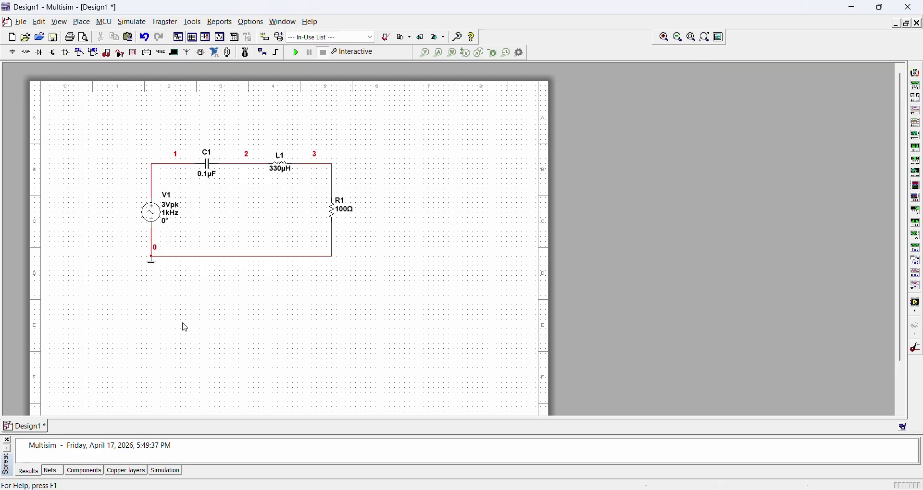
key("ctrl+v")
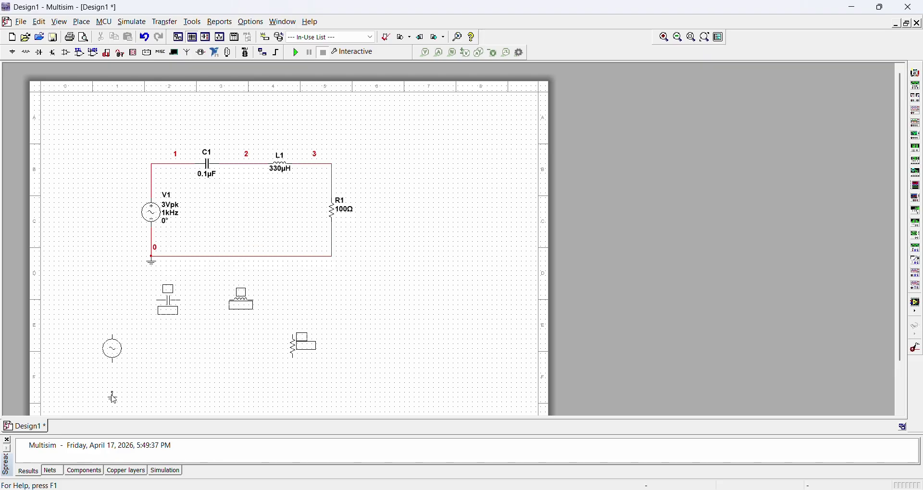
left_click(152, 366)
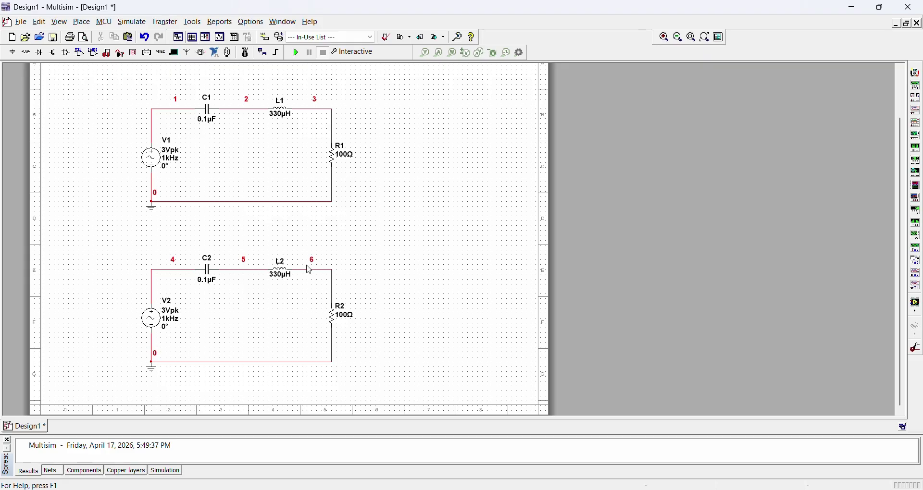
- Set the resistance of R2 in the lower circuit to 200 Ω
scroll(345, 281, "down", 2)
scroll(340, 270, "up", 2)
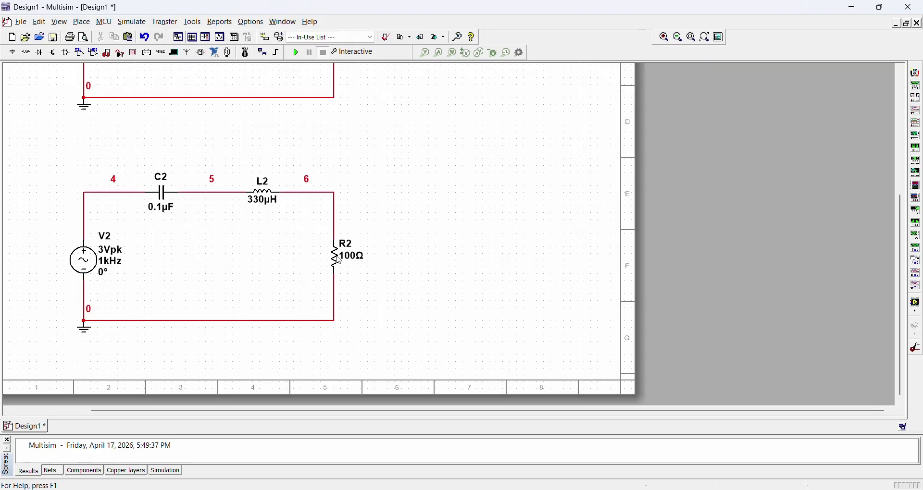
double_click(349, 258)
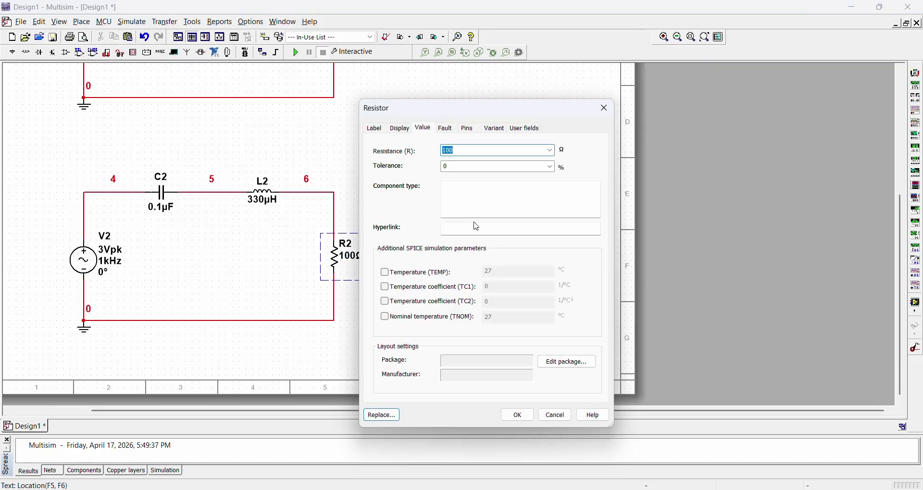
type("200")
left_click(517, 415)
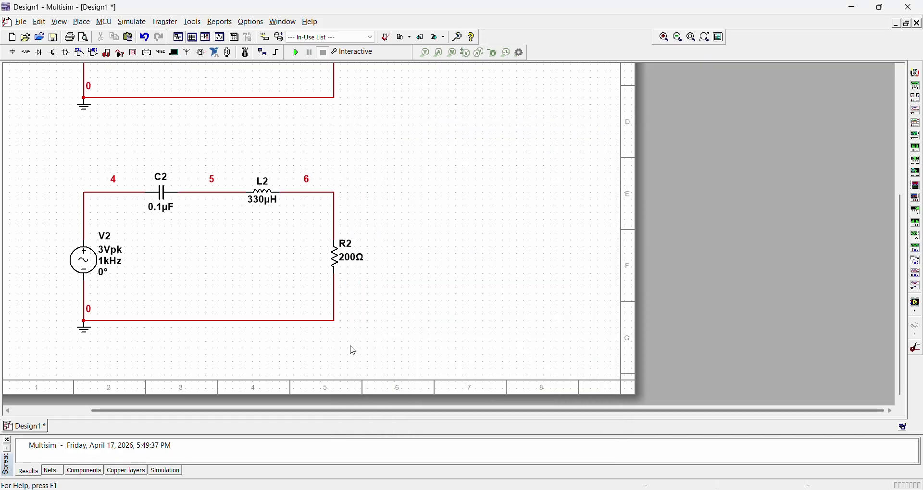
- Make AC Sweep the active analysis and set its stop frequency to 10 MHz with a decade sweep type
scroll(377, 182, "down", 1)
left_click_drag(377, 181, 315, 234)
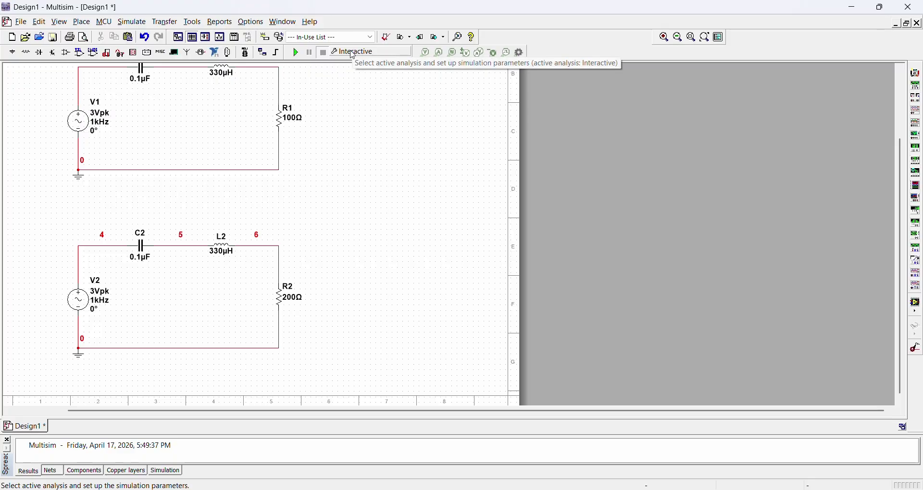
left_click(353, 54)
left_click(269, 120)
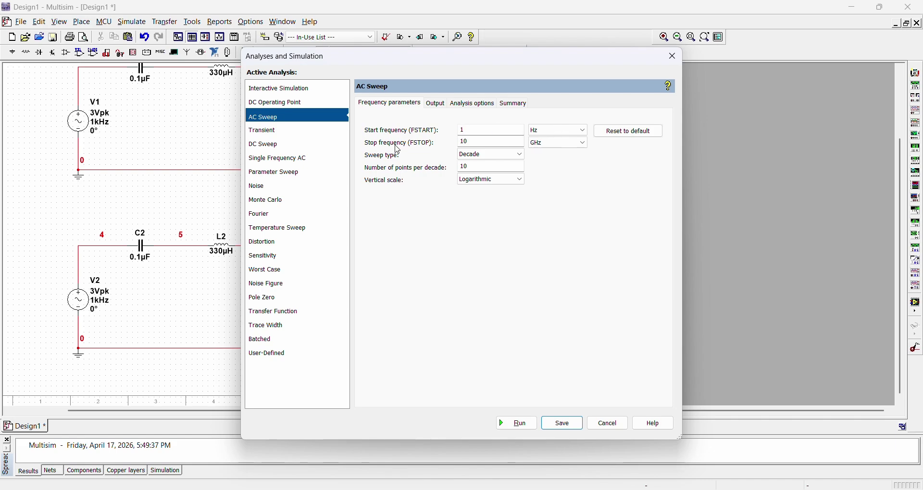
left_click(548, 143)
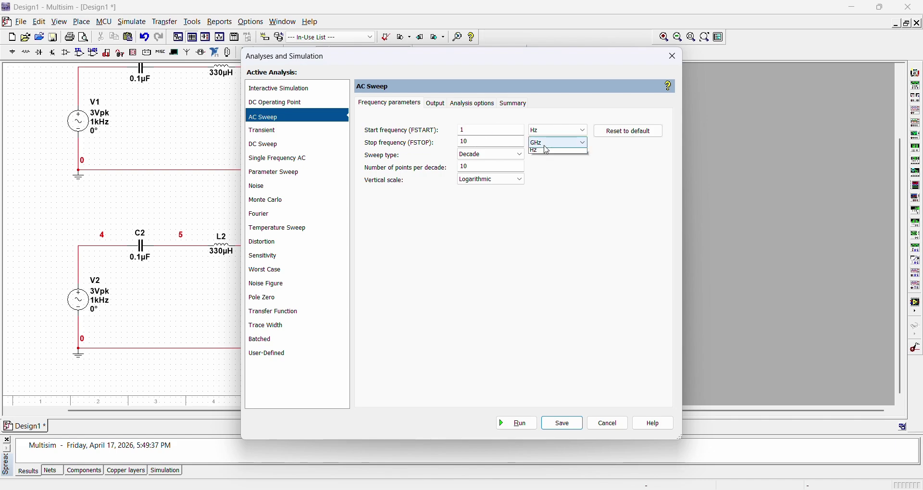
left_click(544, 163)
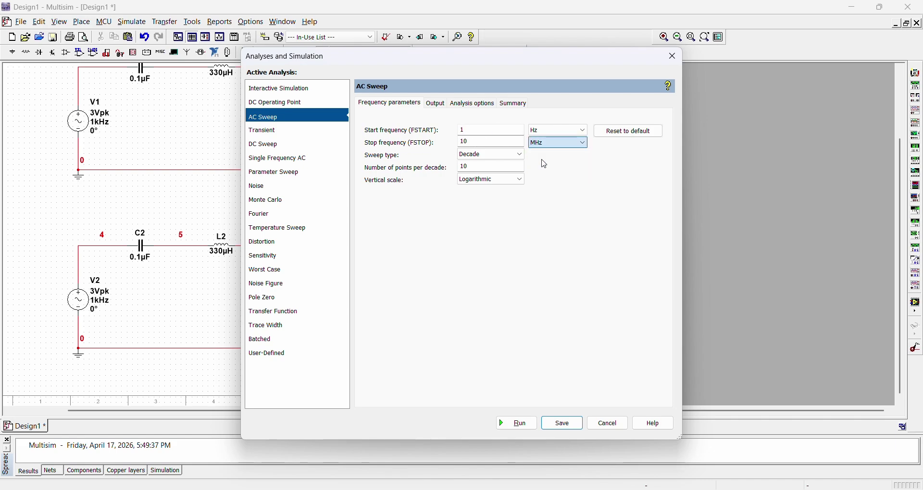
left_click(481, 156)
left_click(481, 155)
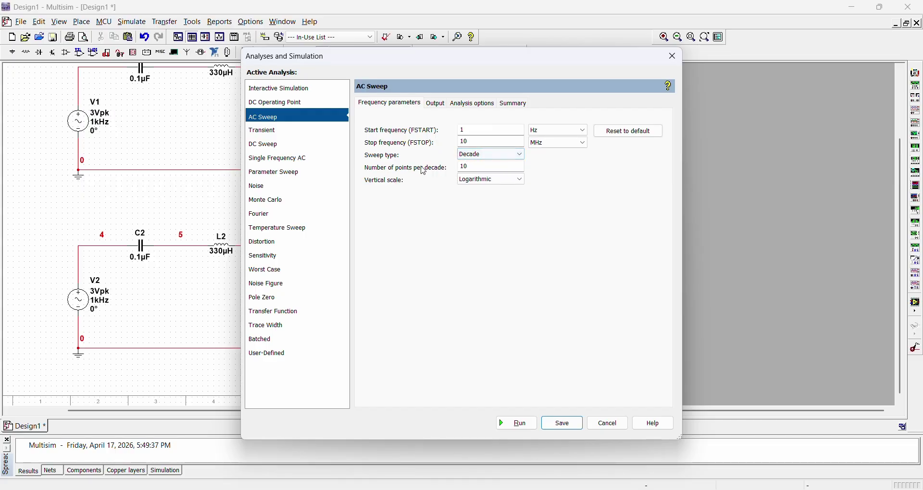
- Set the AC sweep to 2000 points per decade with a linear vertical scale, and save the analysis settings
double_click(480, 168)
type("2000")
left_click(474, 180)
left_click(469, 192)
left_click(440, 107)
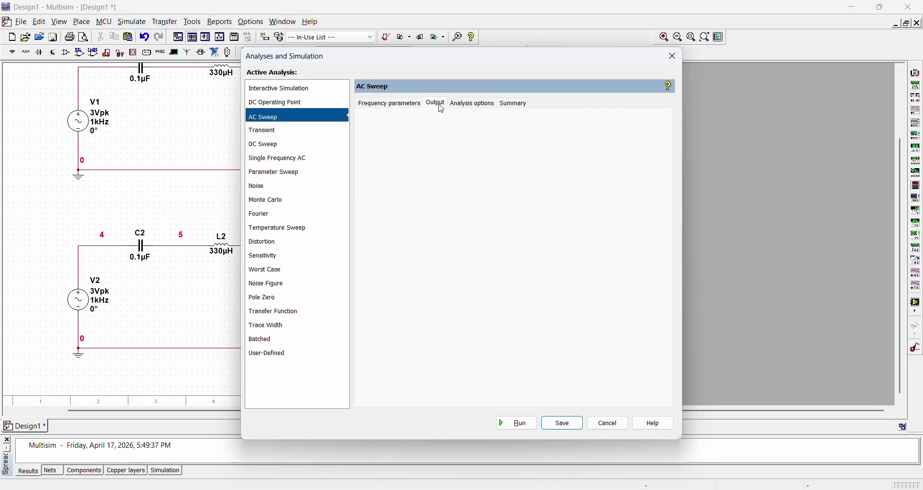
left_click_drag(349, 64, 572, 72)
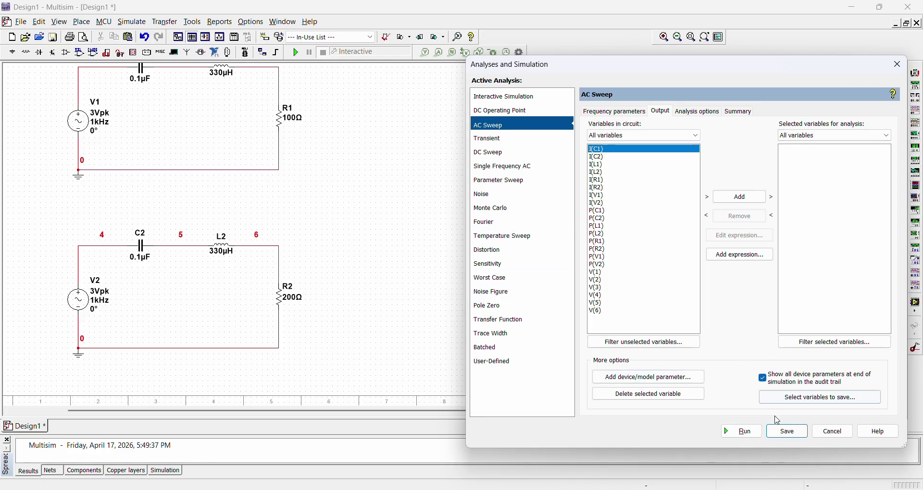
left_click(788, 432)
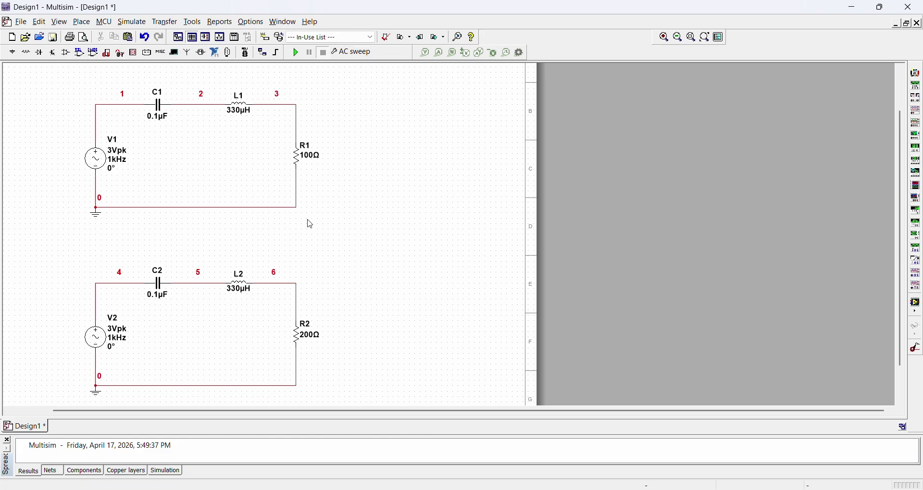
- Add V(3) and V(6) as the AC sweep's output variables and run the analysis
left_click(354, 52)
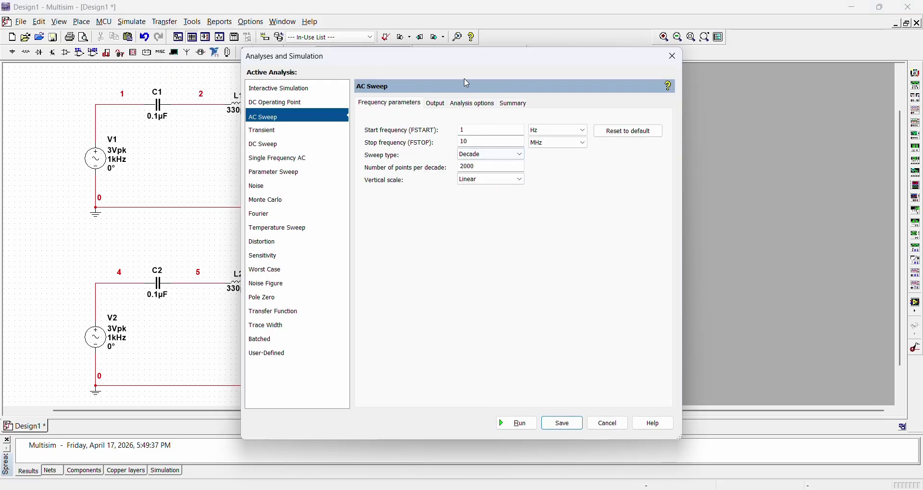
left_click_drag(452, 61, 580, 61)
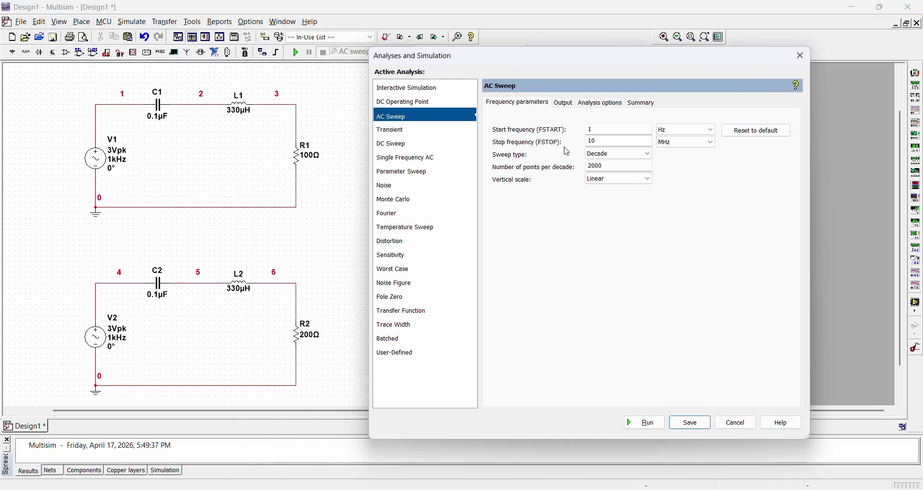
left_click(564, 104)
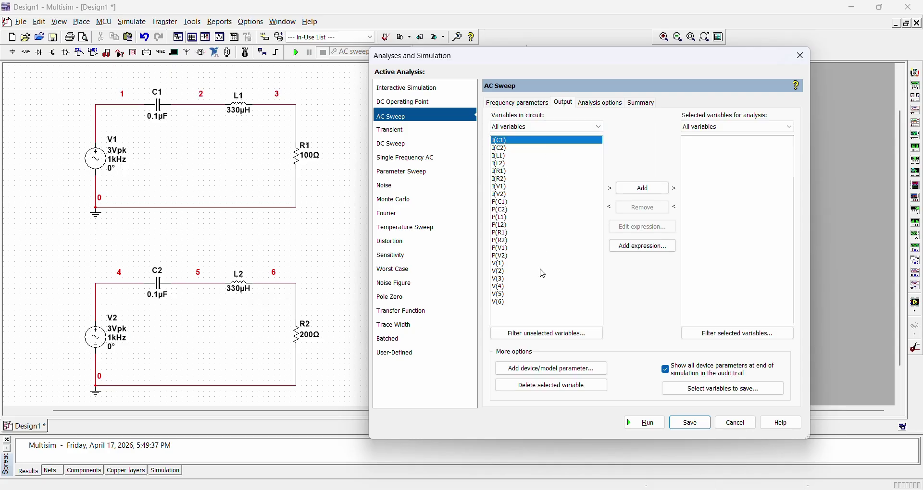
double_click(499, 280)
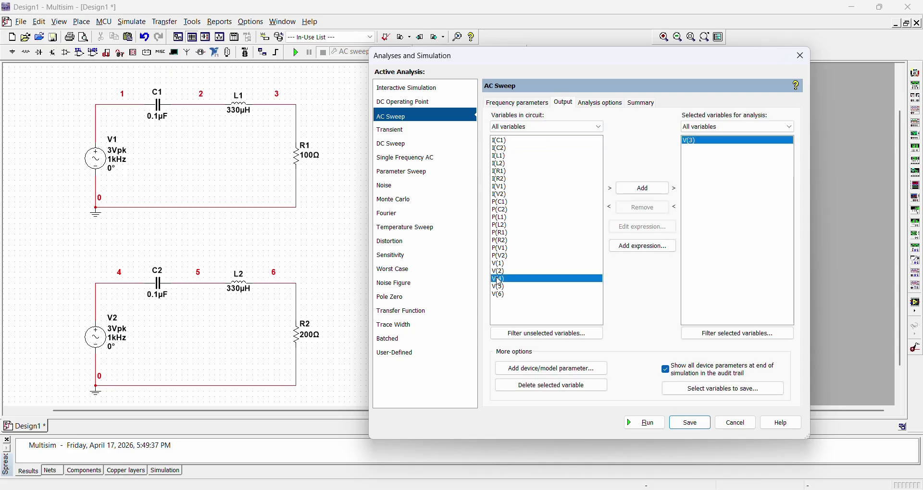
double_click(516, 295)
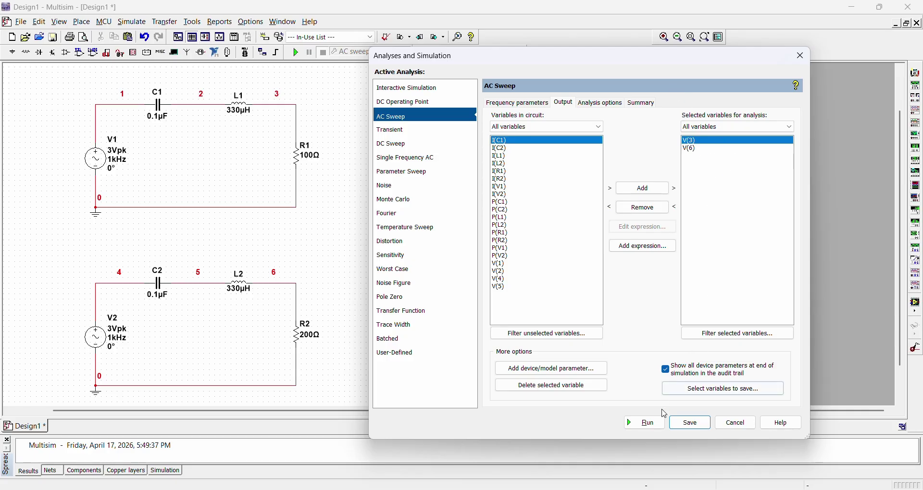
left_click(644, 423)
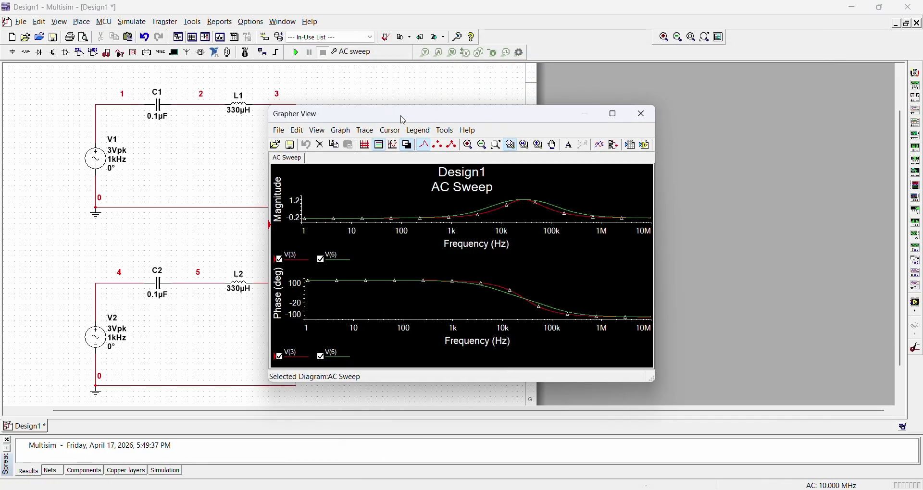
- Switch the AC sweep plots to a white background and delete the phase graph
left_click_drag(403, 117, 540, 103)
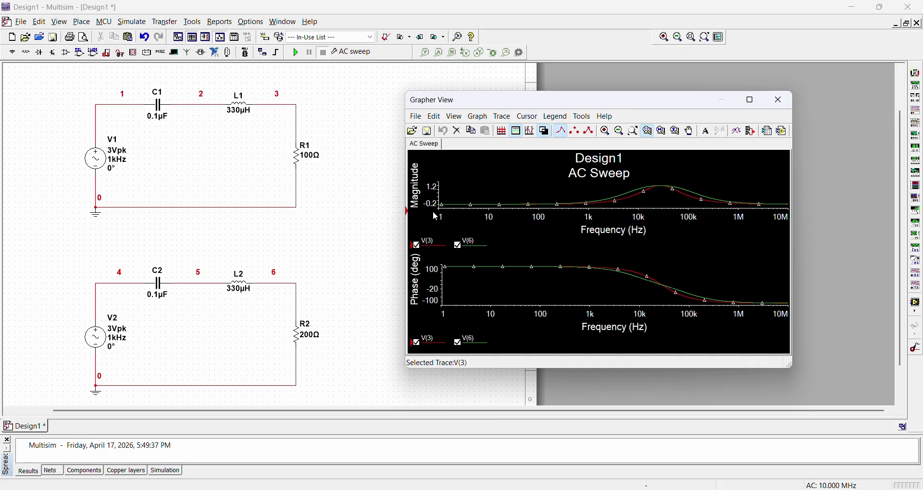
left_click(546, 136)
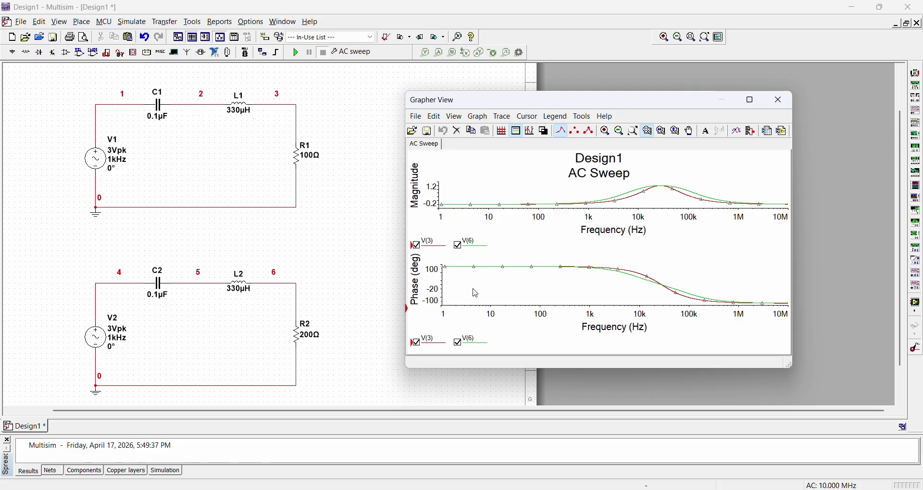
right_click(471, 291)
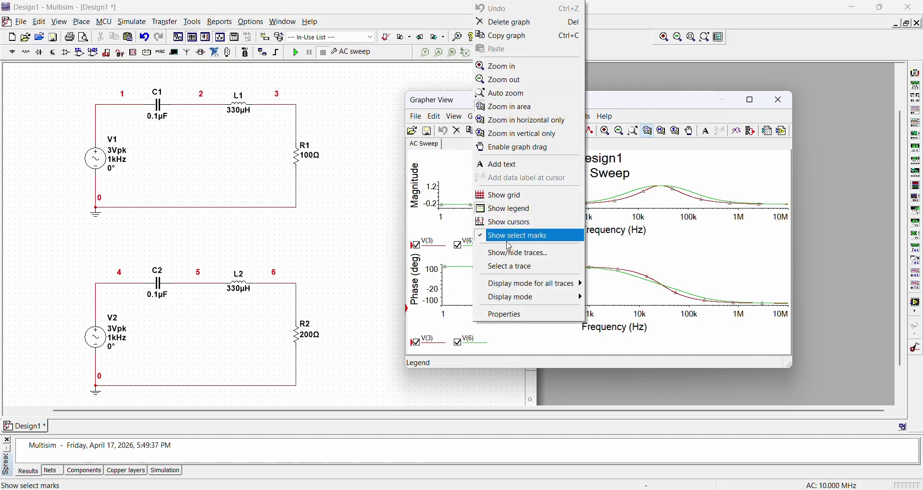
left_click(603, 116)
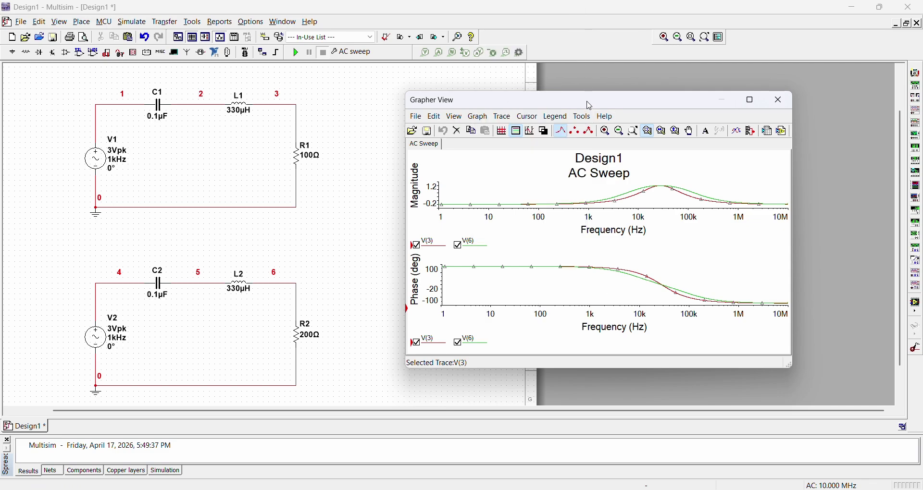
left_click_drag(588, 103, 492, 205)
right_click(393, 382)
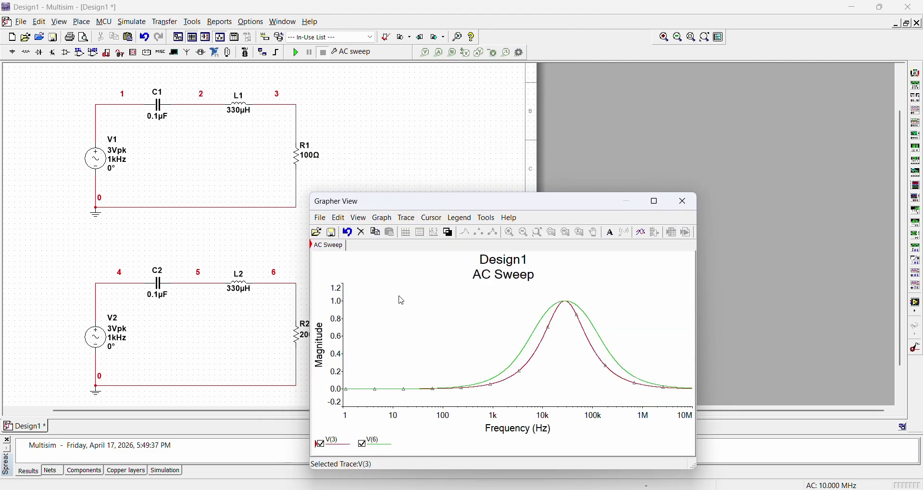
- Move the Grapher View window beside the circuits and stretch it taller to enlarge the magnitude graph
left_click_drag(435, 204, 510, 102)
left_click(462, 244)
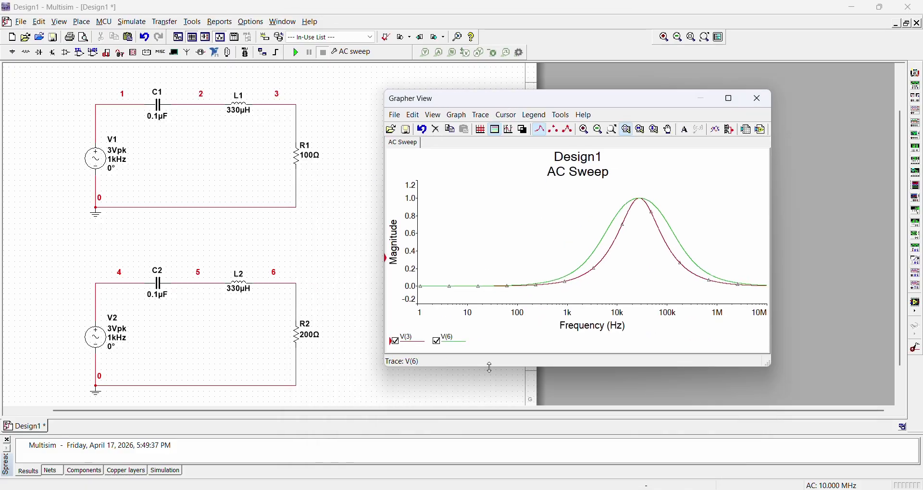
left_click_drag(490, 368, 491, 439)
right_click(449, 243)
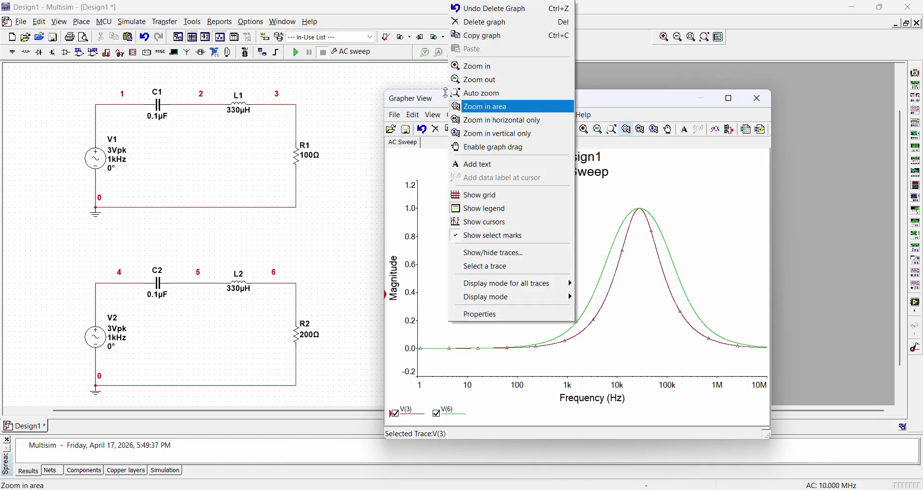
left_click(608, 219)
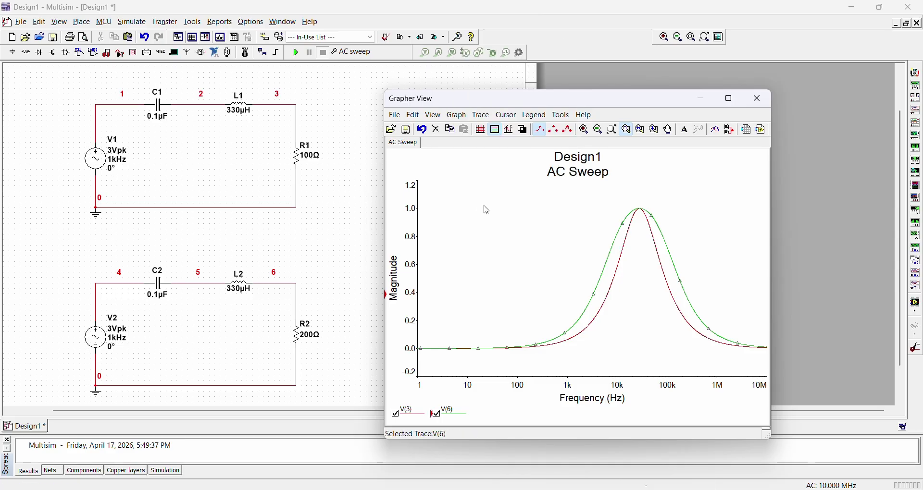
- Copy the magnitude graph, paste the duplicate below it, and extend the Grapher View window to the full screen height
right_click(474, 336)
left_click(501, 41)
right_click(465, 258)
left_click(506, 50)
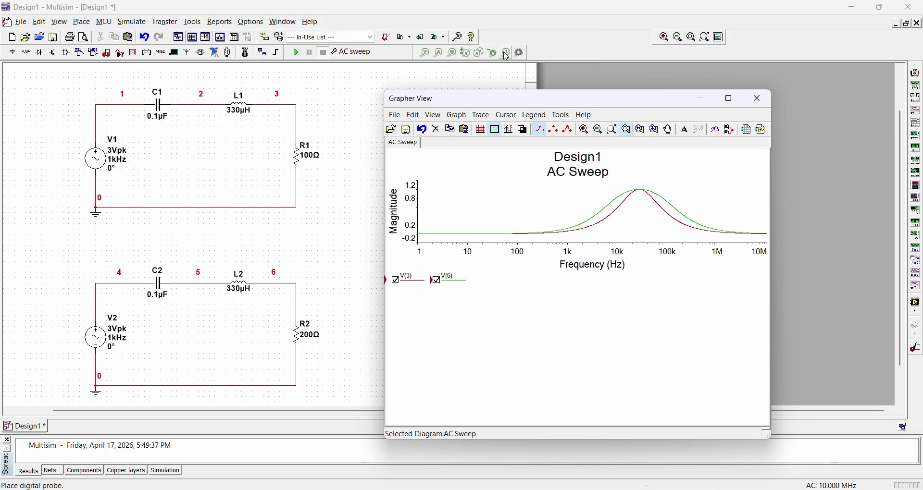
left_click_drag(512, 92, 512, 1)
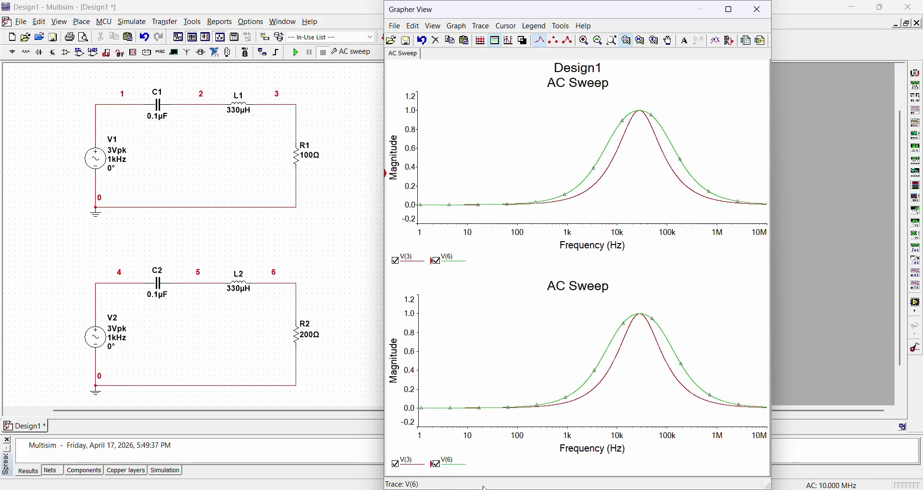
- Hide trace V(6) in the upper magnitude graph and trace V(3) in the lower one
left_click(436, 261)
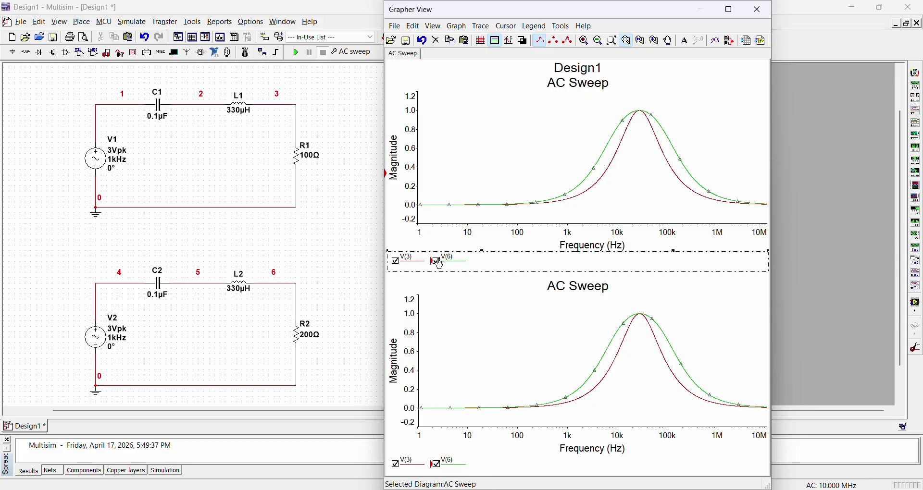
left_click(395, 464)
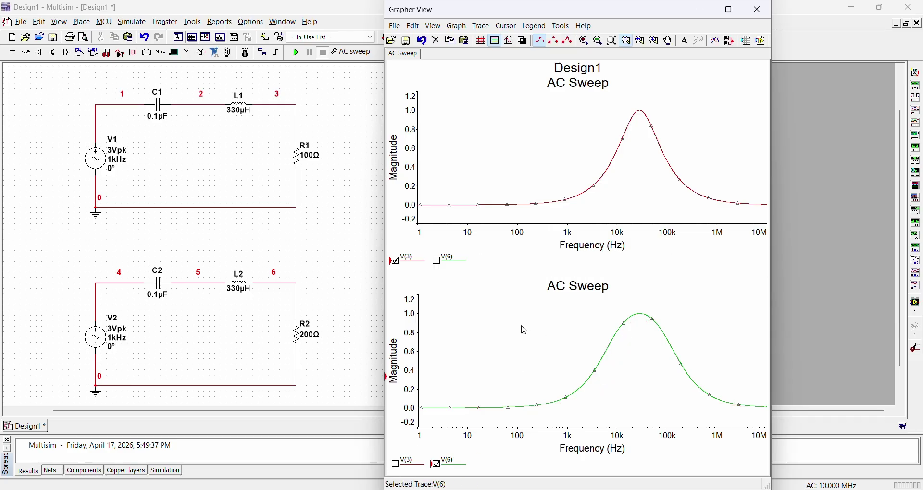
left_click(482, 116)
left_click(524, 354)
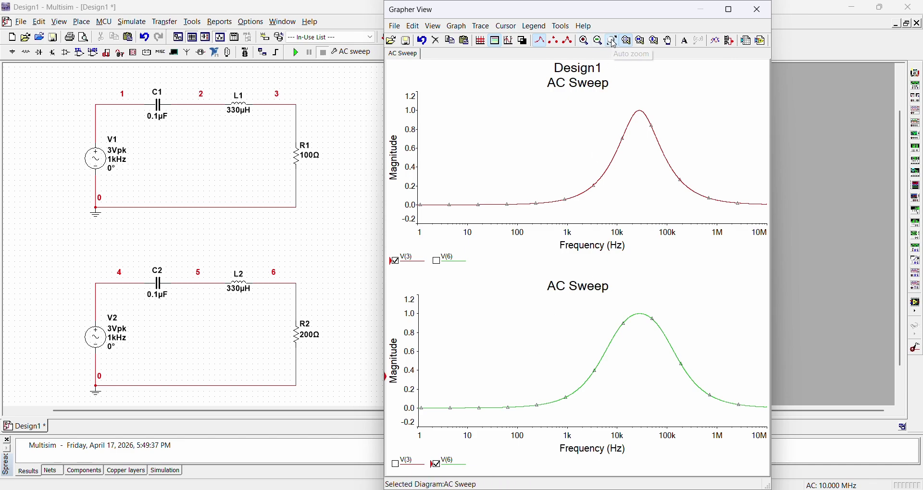
left_click(620, 319)
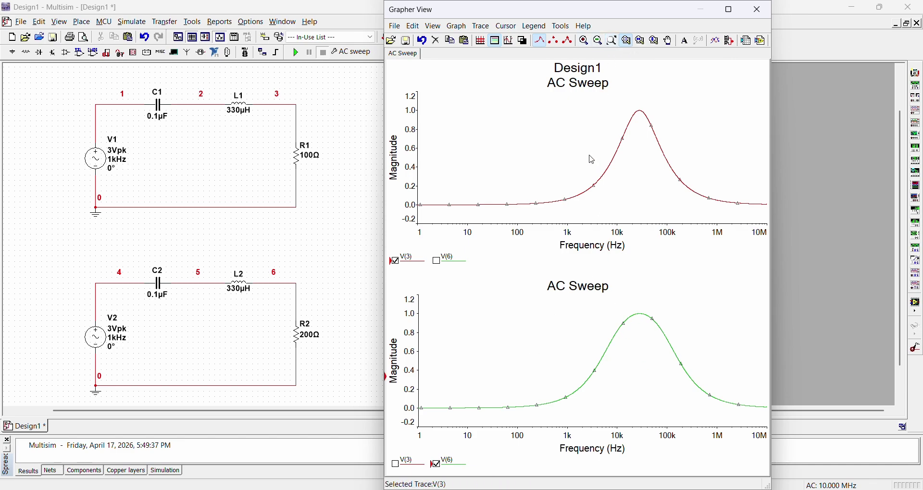